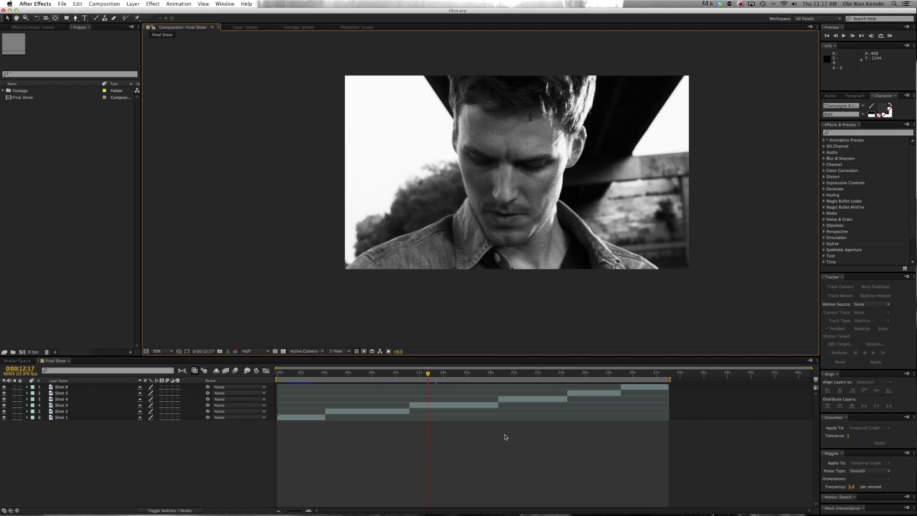
Step: Import Distortion 4.aep from the Lens Distortions 4K > Templates folder into the project
left_click(62, 3)
mouse_move(119, 88)
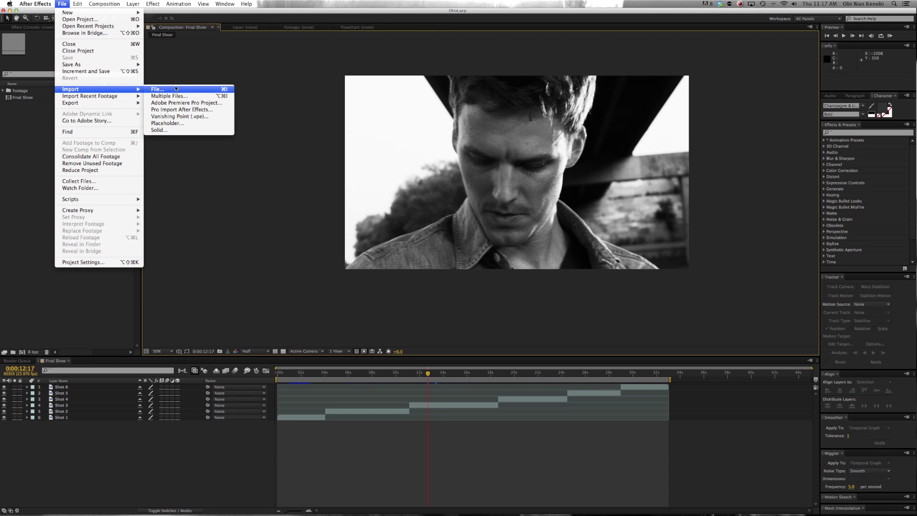
left_click(176, 88)
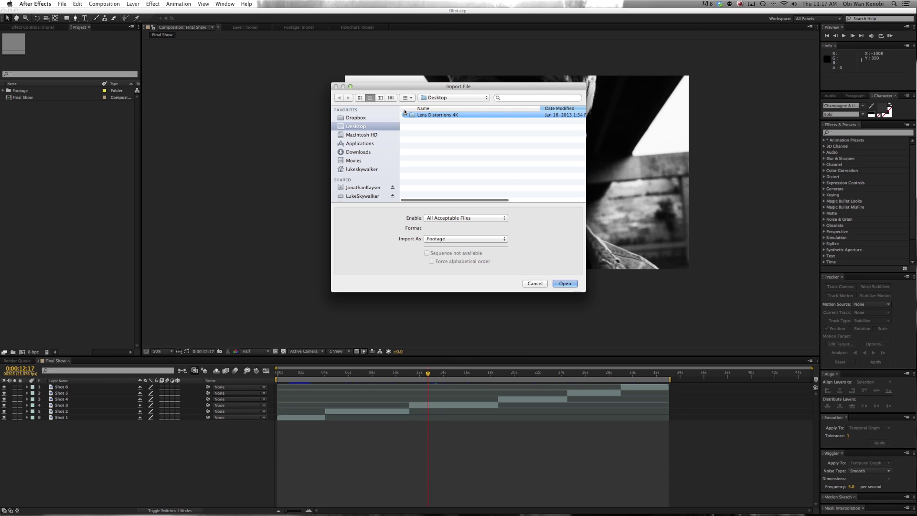
double_click(429, 115)
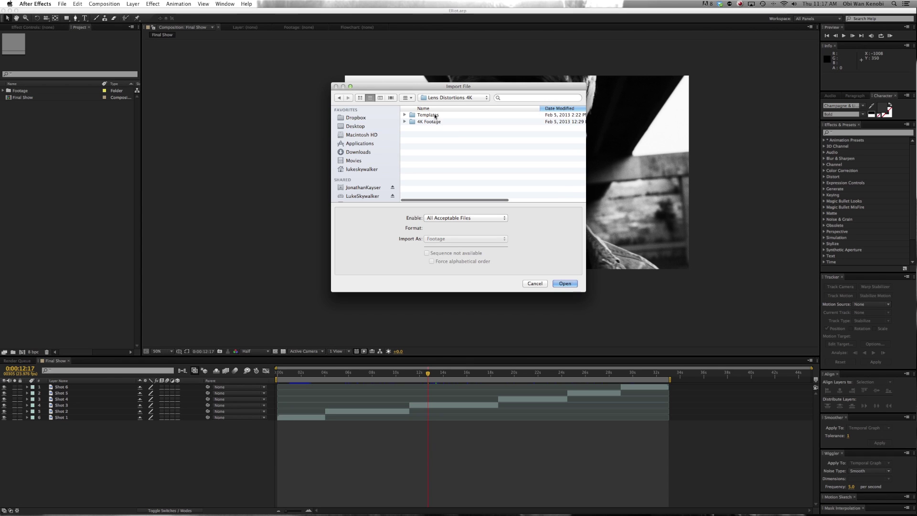
double_click(434, 116)
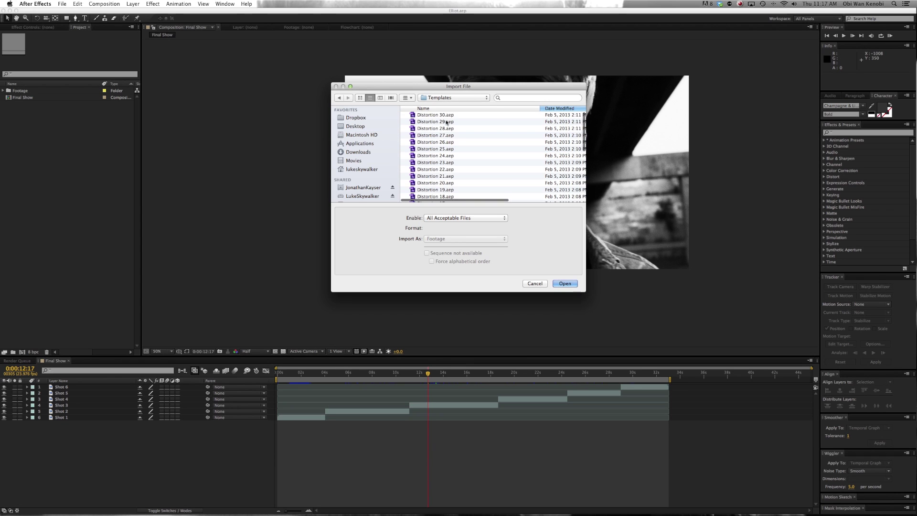
left_click(495, 110)
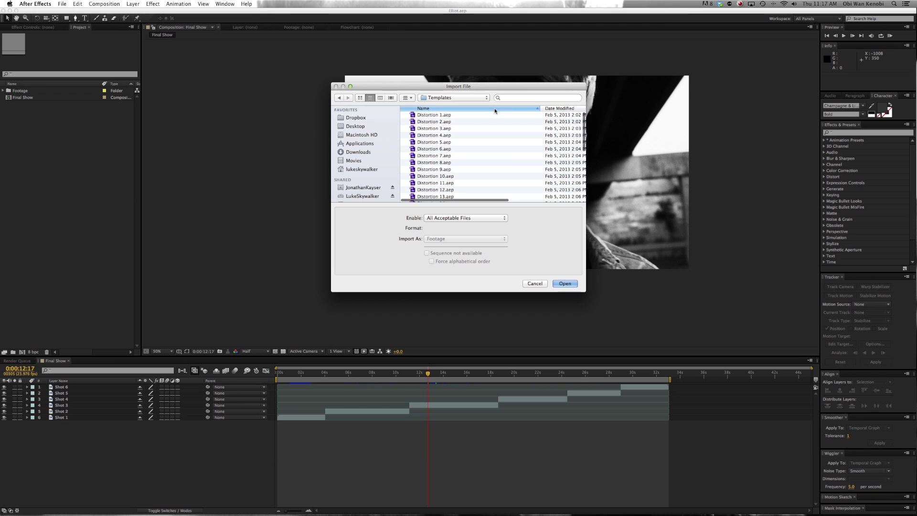
left_click(434, 136)
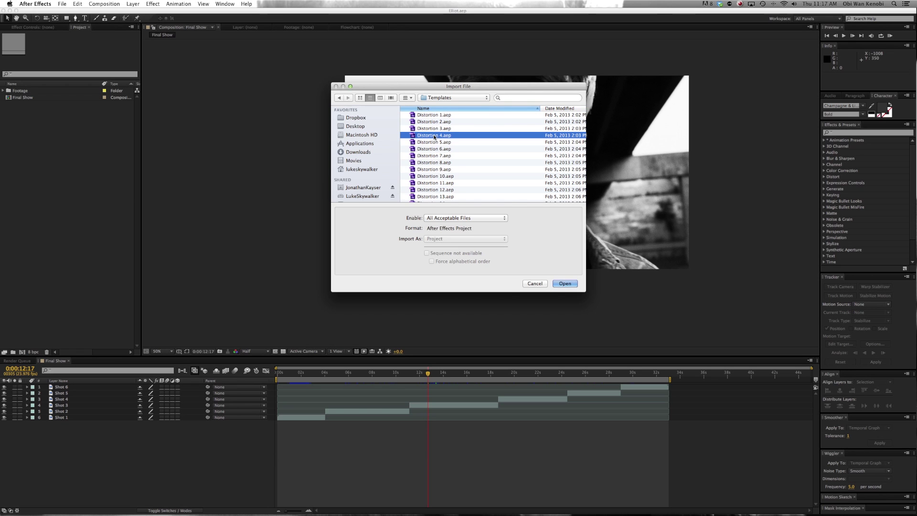
double_click(435, 136)
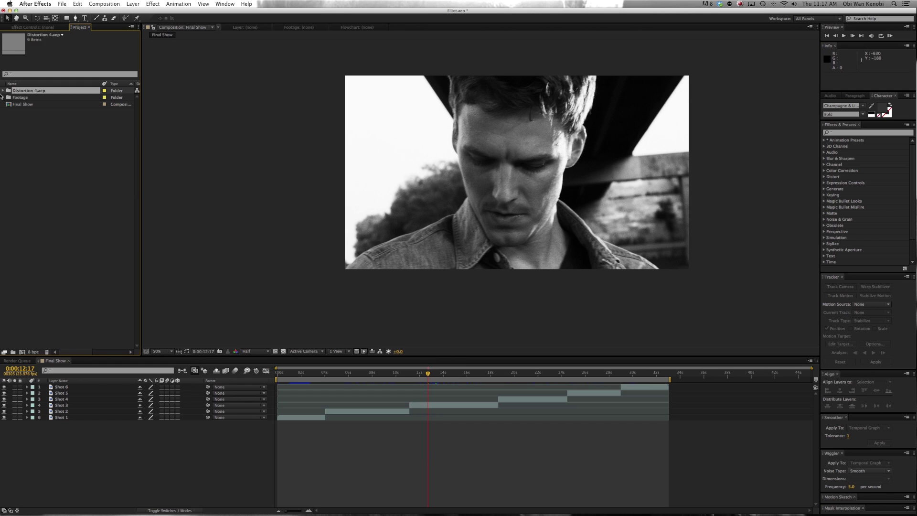
left_click(14, 115)
Step: Create a Lens Distortions project folder and move the Distortion 4.aep folder into it
right_click(27, 122)
key("Escape")
right_click(43, 128)
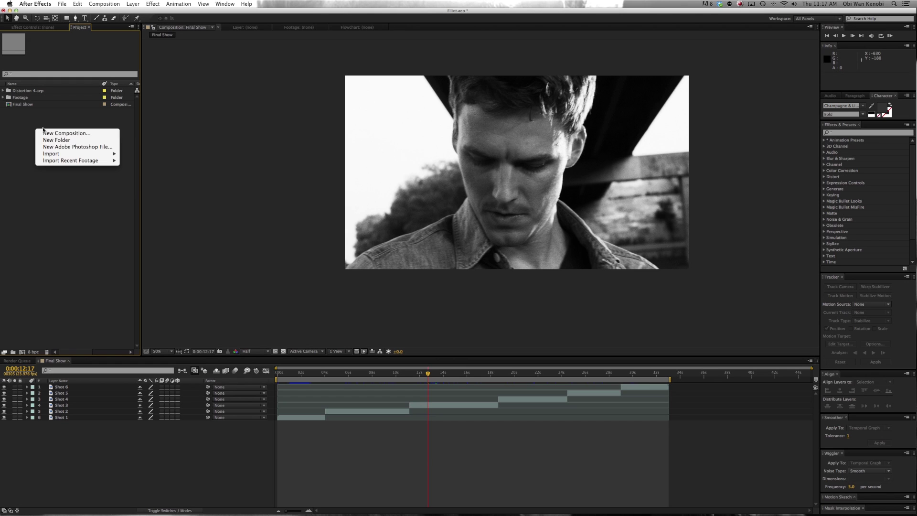
left_click(57, 140)
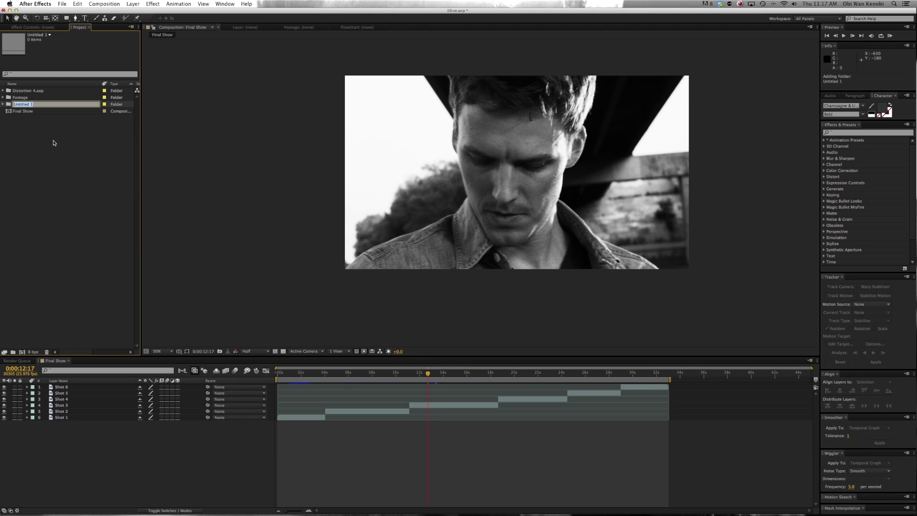
type("Lens Distortions")
key("Return")
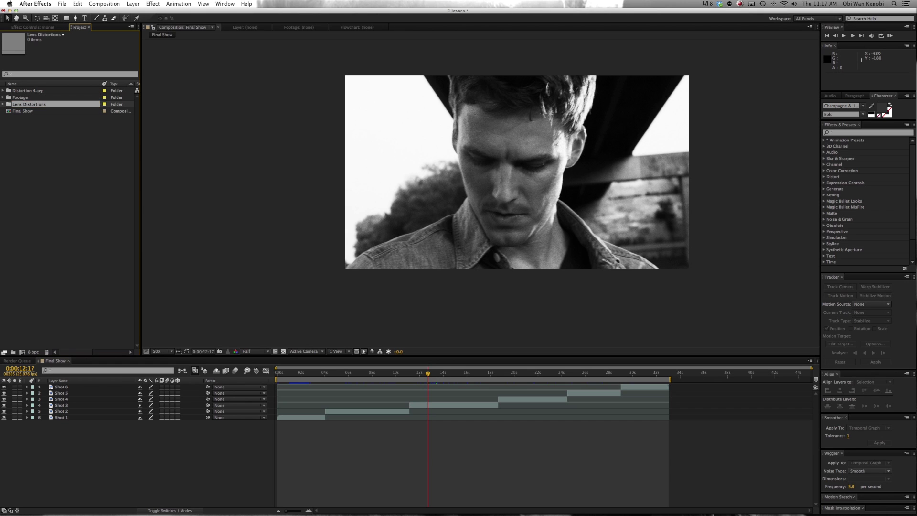
left_click_drag(35, 90, 12, 101)
Step: Expand both folders and drag the Distortion 4 comp into Final Show above Shot 3
left_click(3, 97)
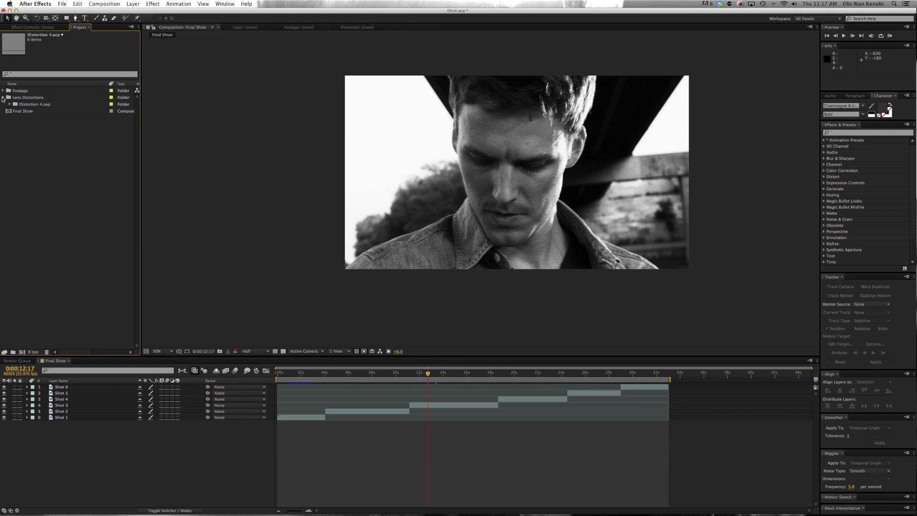
left_click(10, 104)
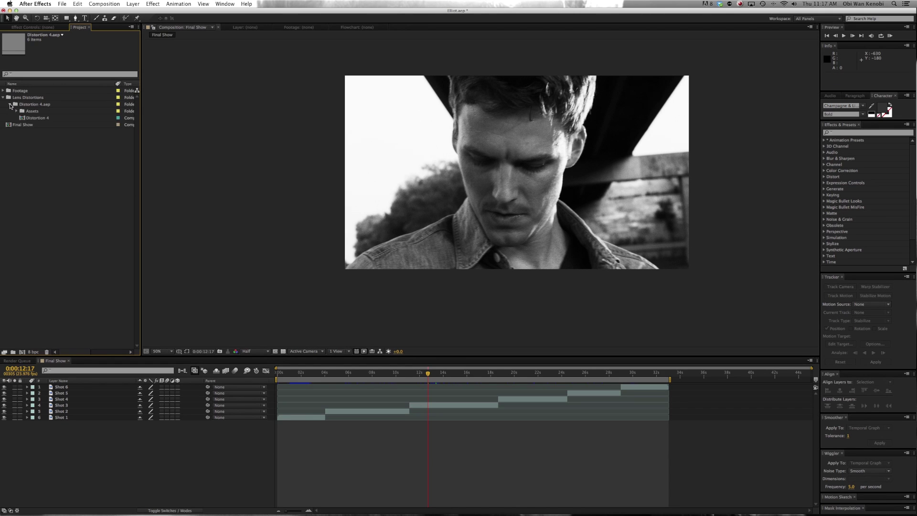
left_click(38, 118)
left_click_drag(39, 118, 408, 402)
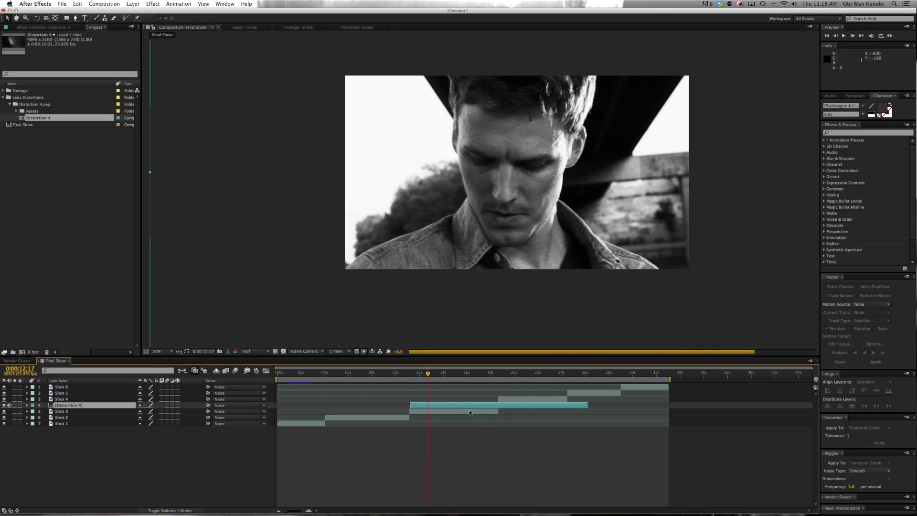
Step: Trim the Distortion 4 layer's end to 0:00:07:12 and enable Collapse Transformations on it
left_click_drag(469, 407, 467, 407)
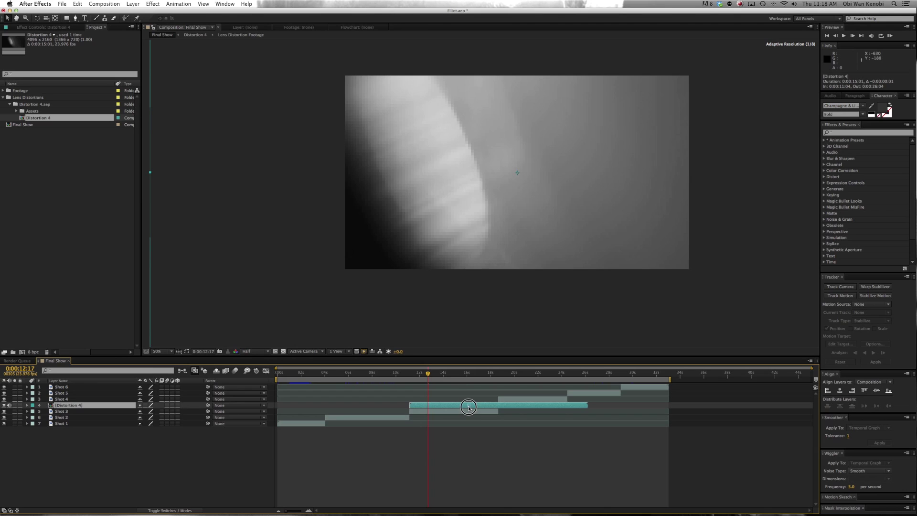
left_click_drag(587, 406, 498, 417)
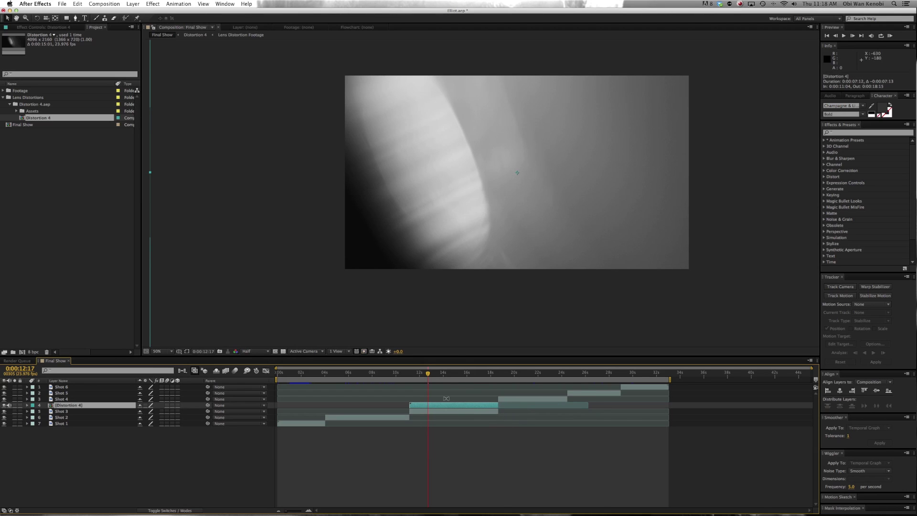
left_click(145, 406)
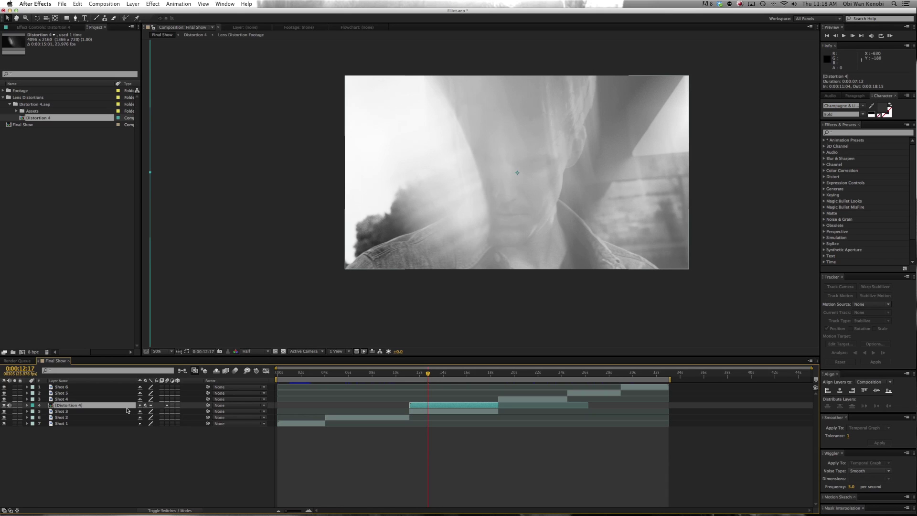
Step: Scale the Distortion 4 overlay to 57%, rotate it 171°, and shift it left and down
key("s")
left_click_drag(149, 411, 212, 414)
key("r")
left_click_drag(479, 211, 451, 221)
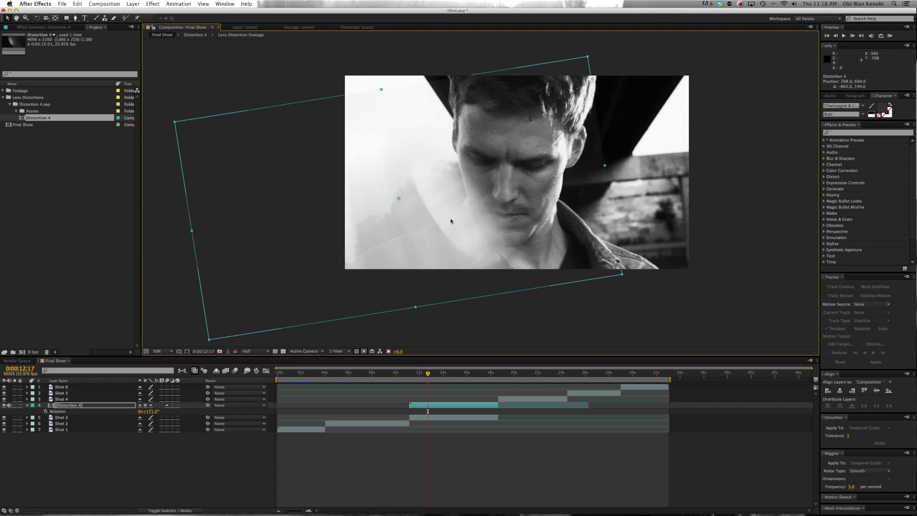
double_click(434, 406)
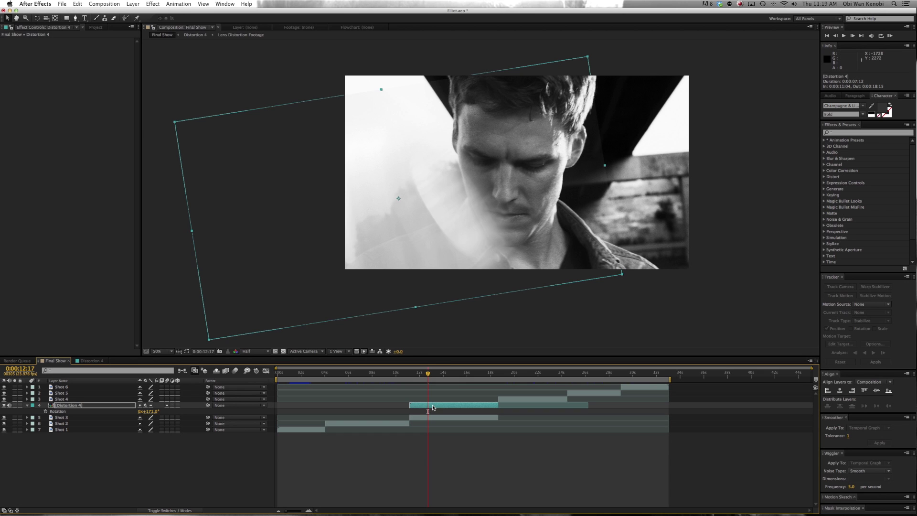
Step: In the Distortion 4 precomp, set Fast Blur blurriness 15, Radial Blur amount 12, Scale Height 102
double_click(433, 406)
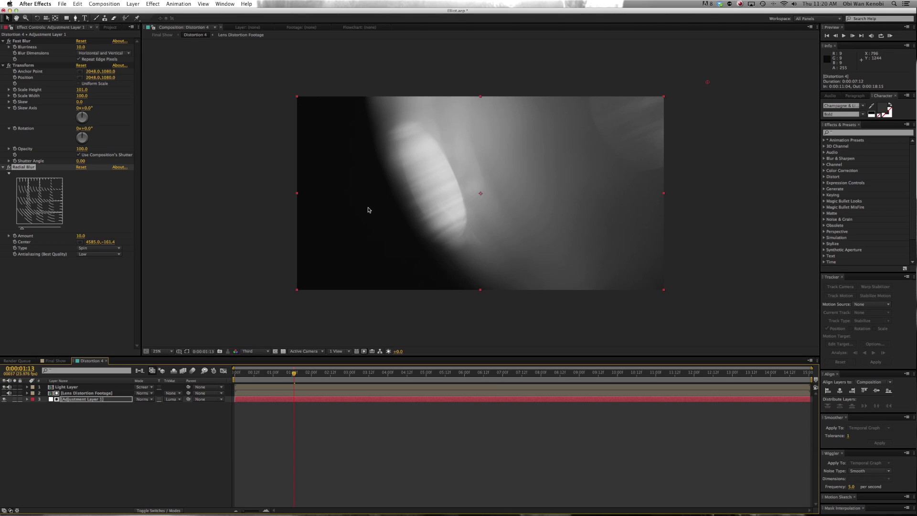
left_click(82, 47)
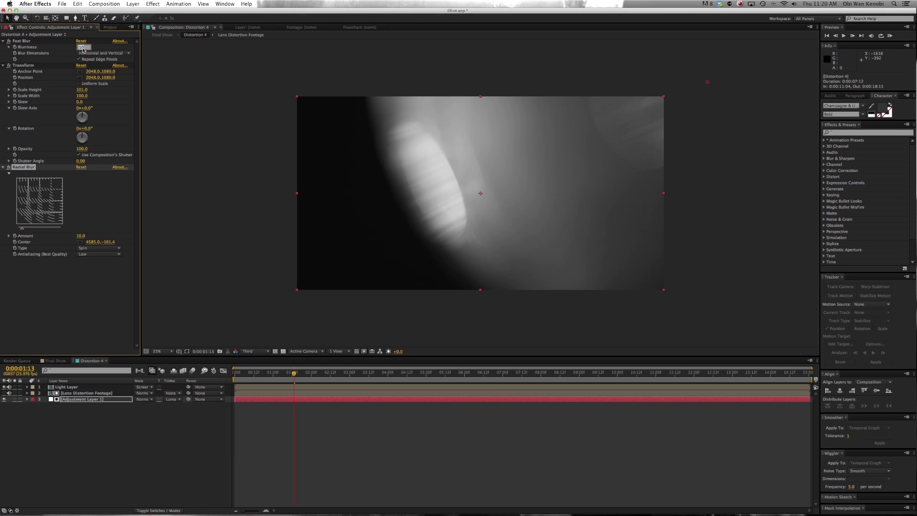
type("15")
key("Return")
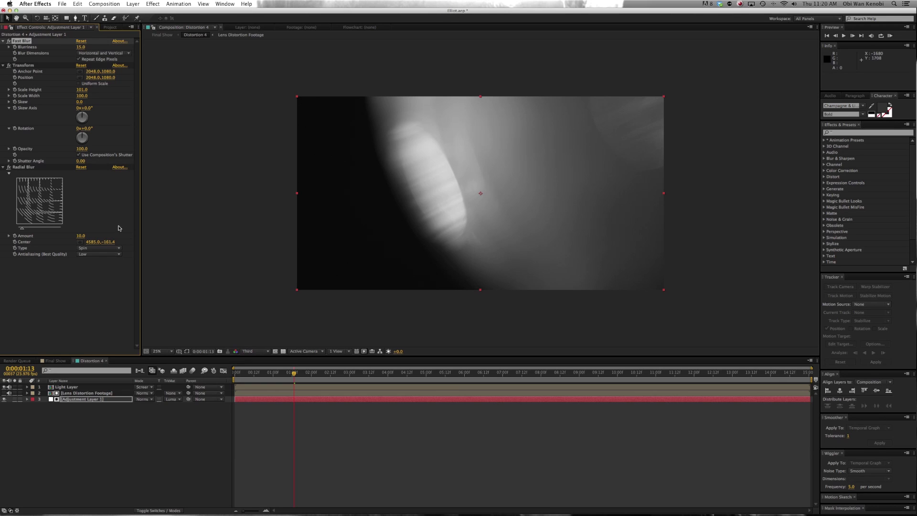
left_click(82, 236)
type("12")
key("Return")
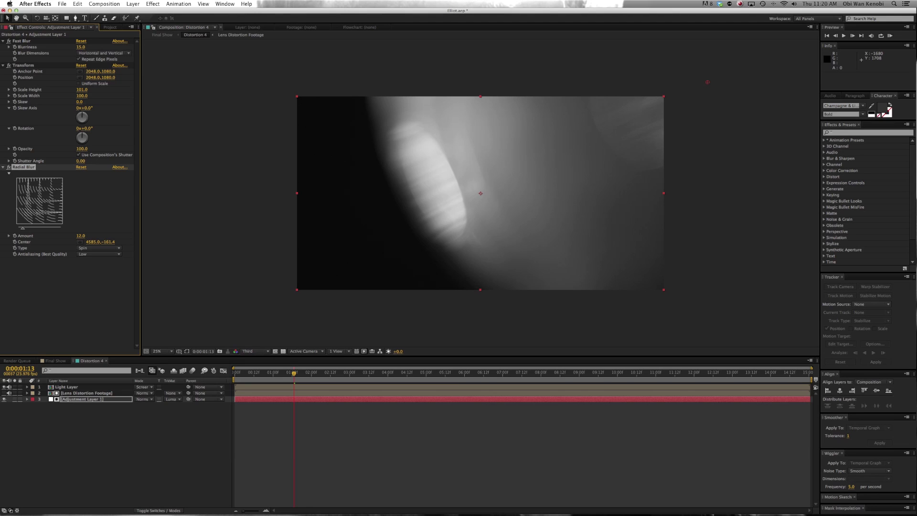
left_click(84, 90)
type("102")
key("Return")
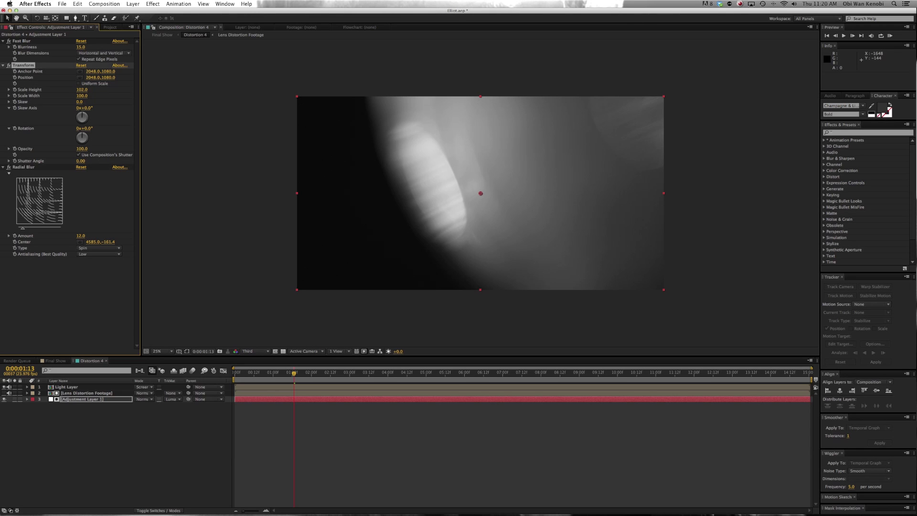
left_click(58, 361)
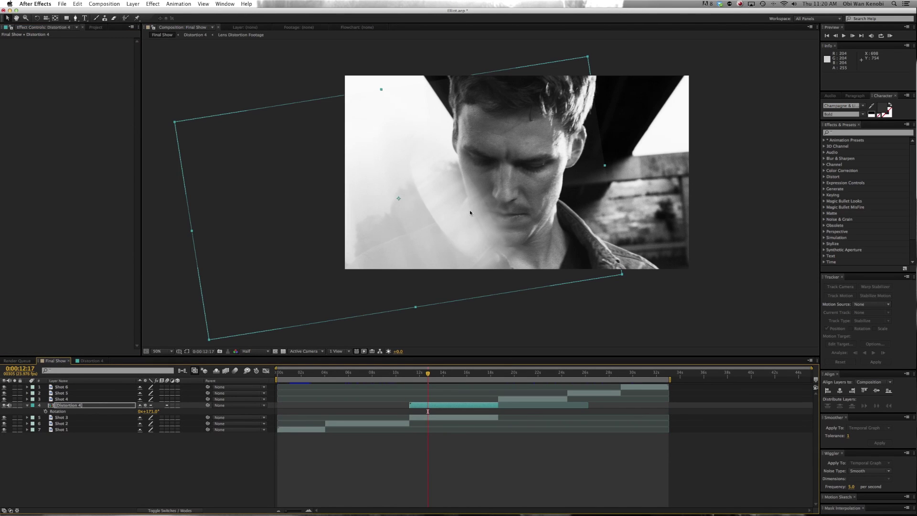
Step: Zoom the Final Show viewer in to inspect the overlay, then back out to the whole frame
scroll(475, 201, "up", 2)
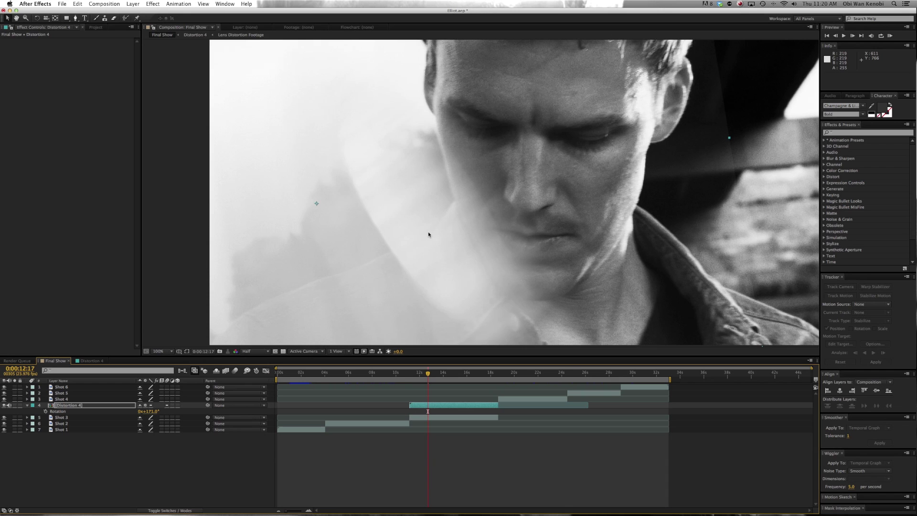
key("comma")
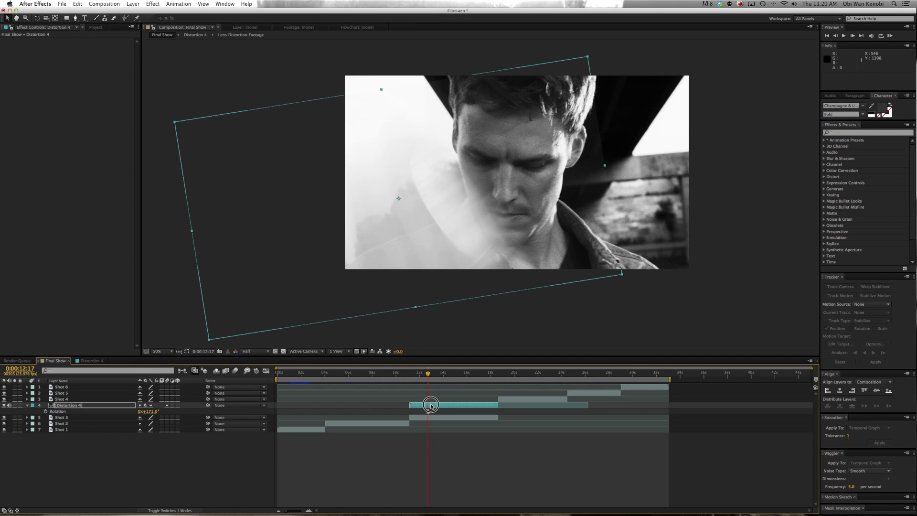
double_click(431, 407)
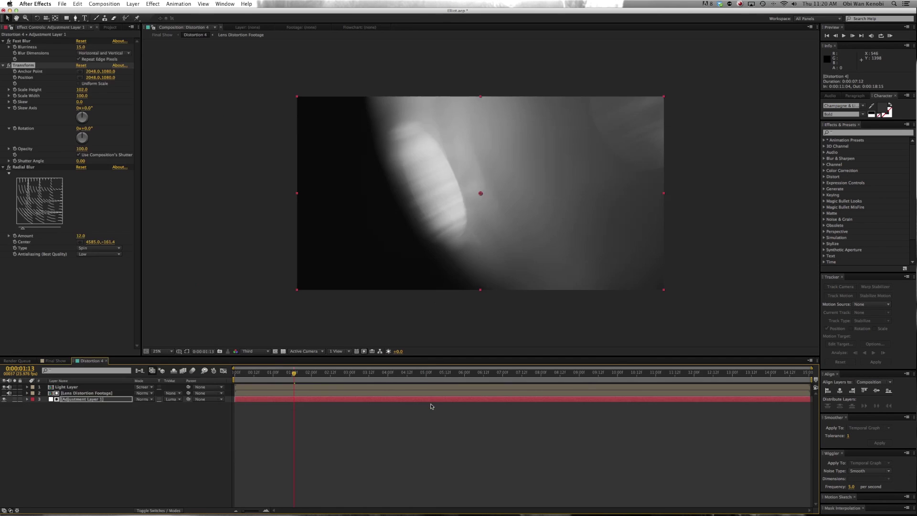
Step: Open the Lens Distortion Footage comp from Light Layer and select the Distortion 4.mov layer
left_click(93, 388)
double_click(95, 388)
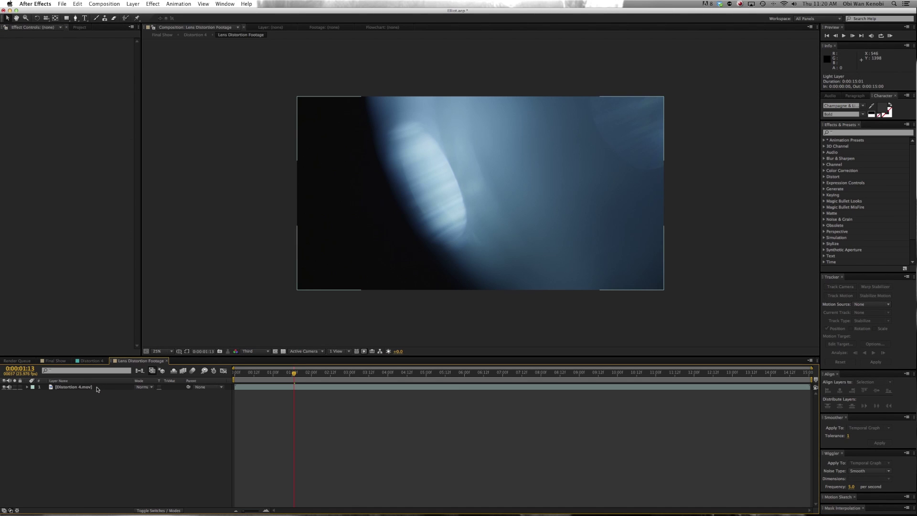
left_click(96, 387)
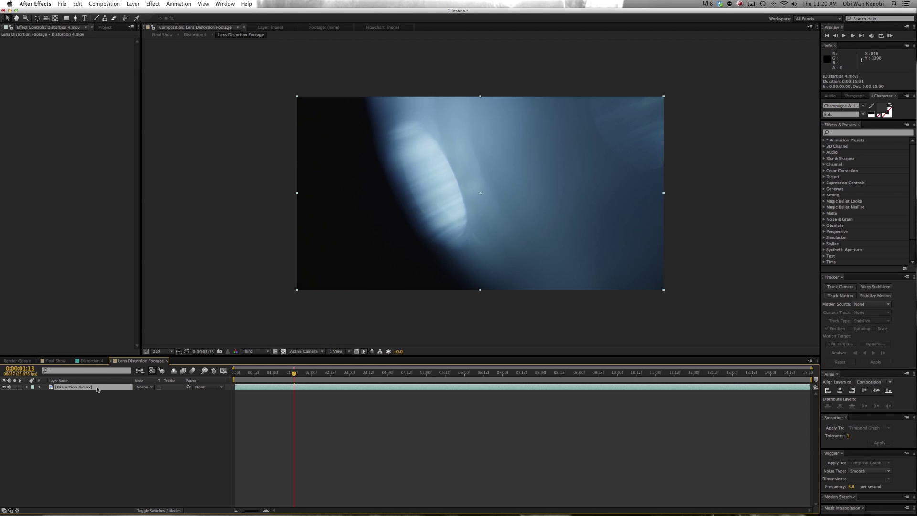
left_click(76, 18)
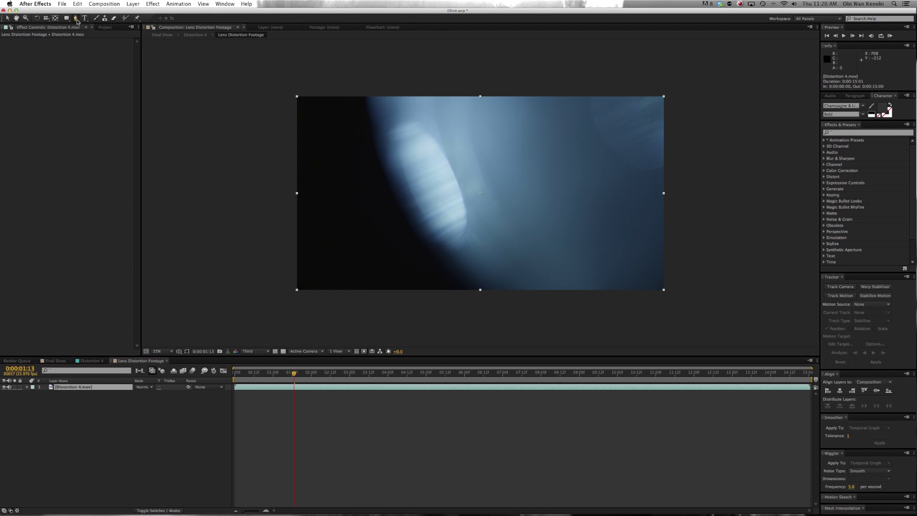
Step: Draw a closed eight-point mask around and beyond the edges of the footage frame
left_click(309, 75)
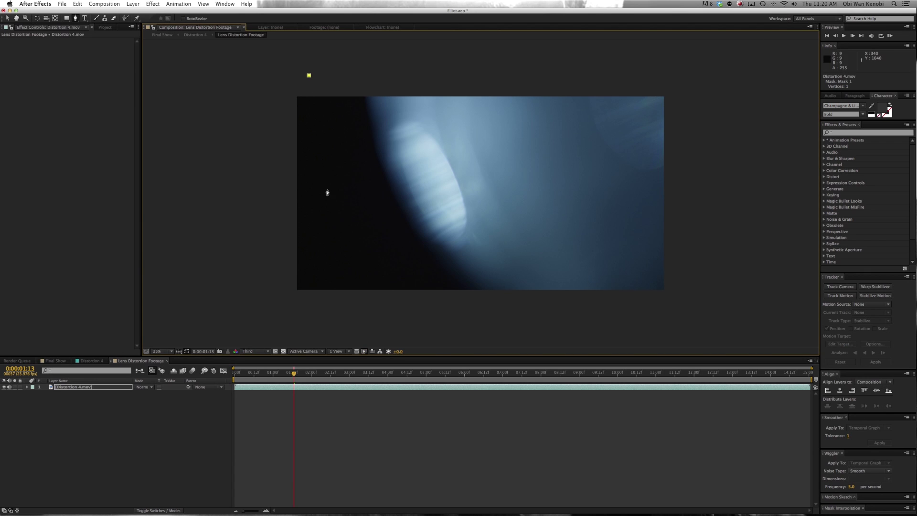
left_click(327, 189)
left_click(389, 273)
left_click(467, 325)
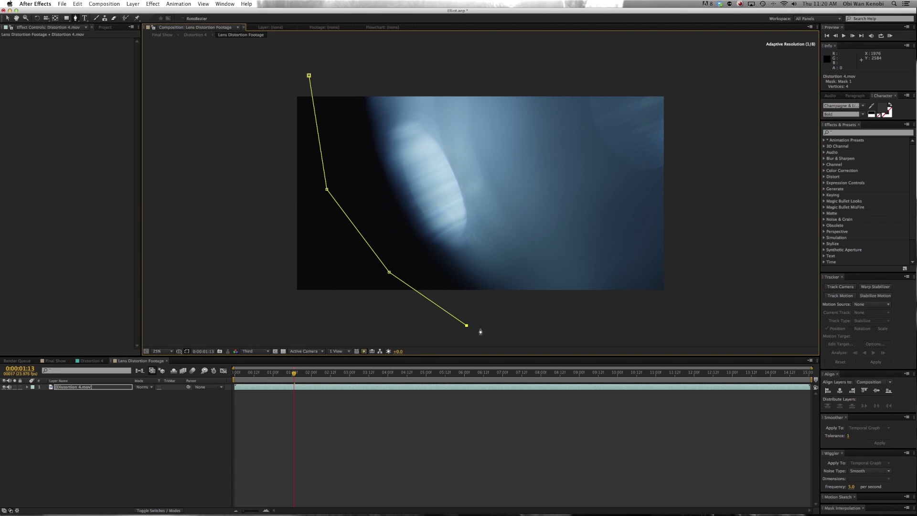
left_click(678, 330)
left_click(754, 151)
left_click(669, 61)
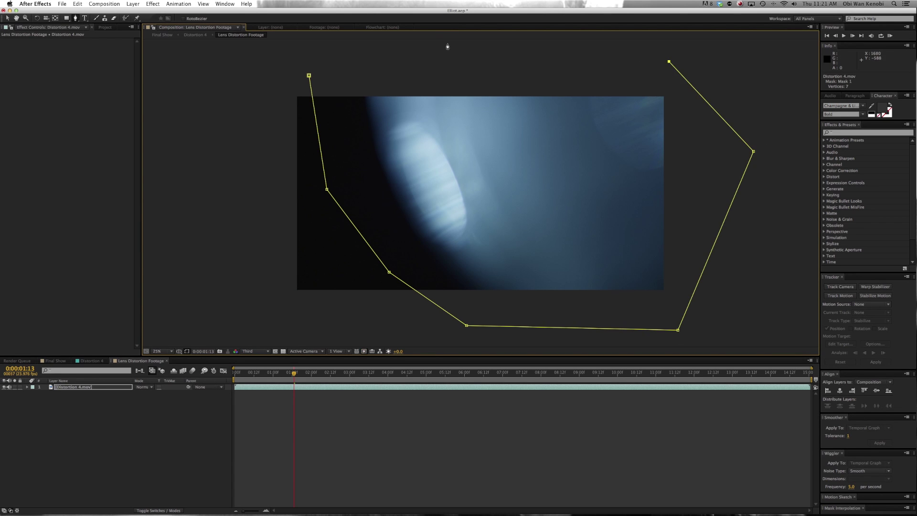
left_click(443, 43)
left_click(309, 75)
left_click(309, 76)
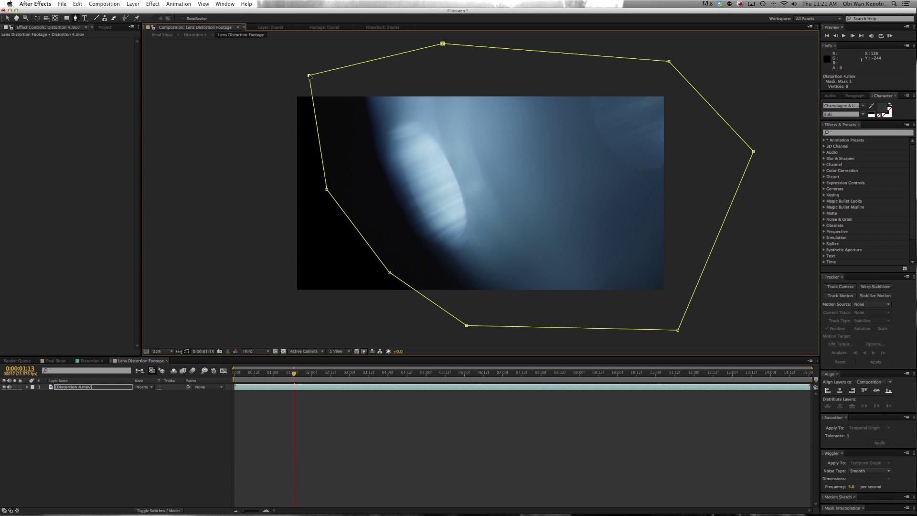
Step: Feather Mask 1 on Distortion 4.mov by 308 pixels
key("f")
left_click_drag(144, 400, 263, 403)
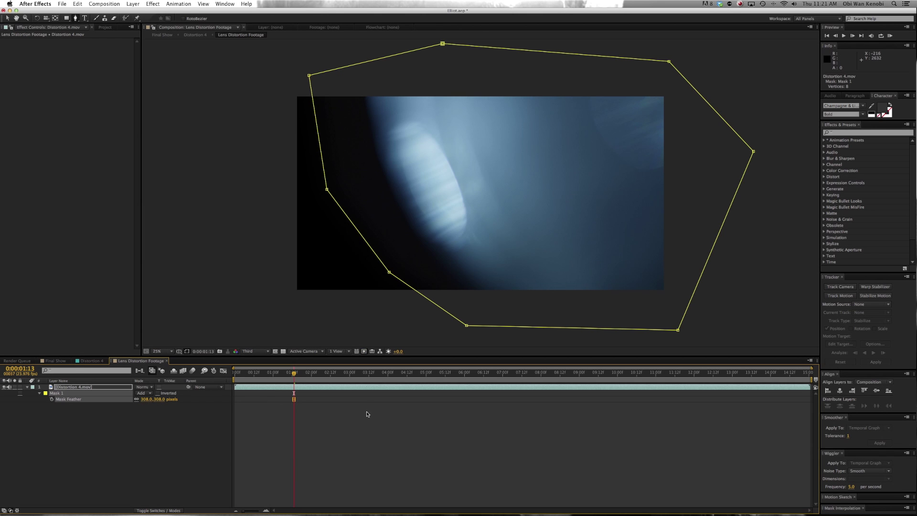
left_click(56, 361)
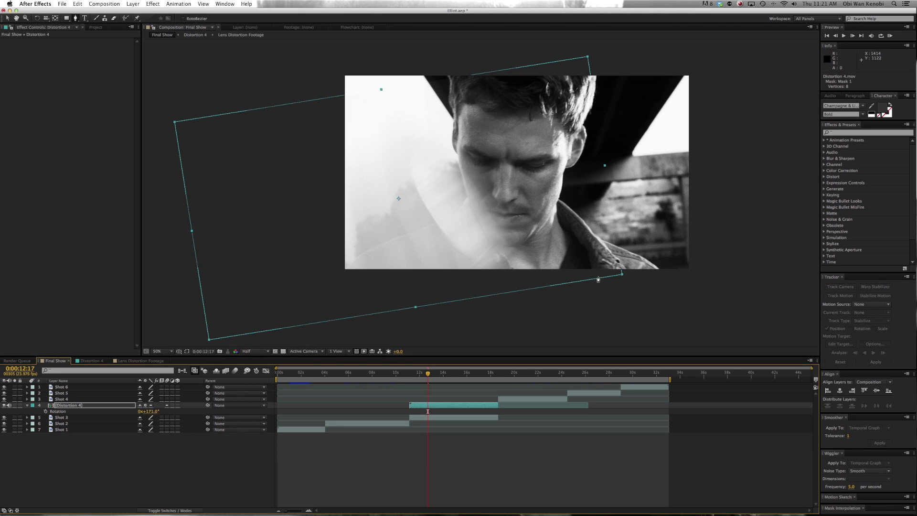
Step: Scale the Distortion 4 layer up to 64% and drag it up and to the left in the viewer
left_click(90, 409)
key("s")
left_click(149, 411)
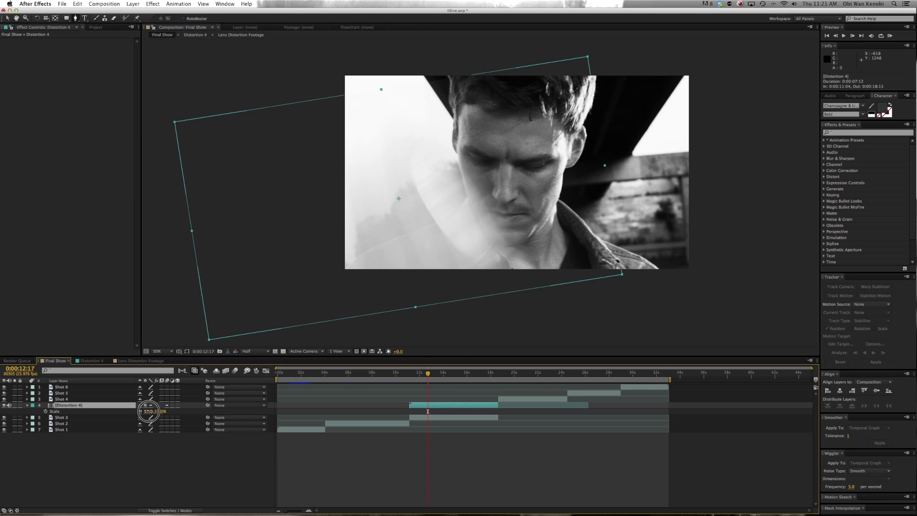
left_click_drag(149, 411, 154, 410)
left_click(461, 256)
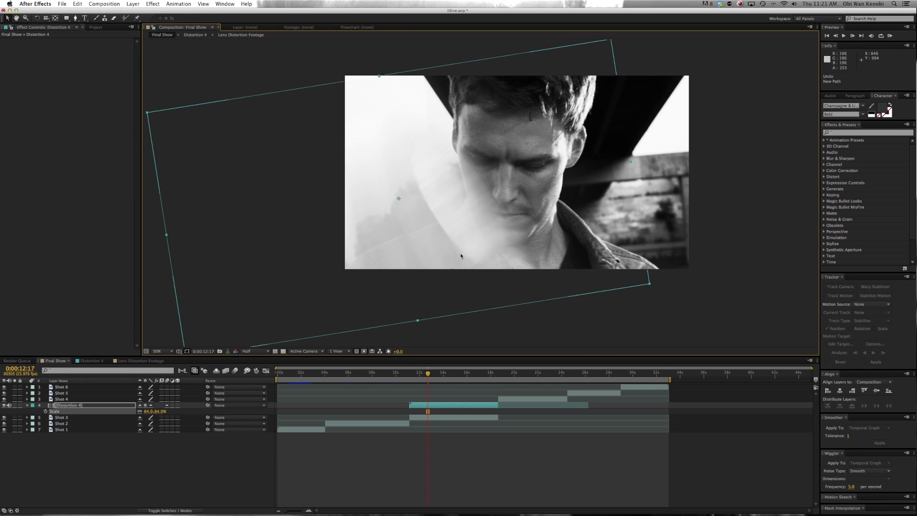
left_click_drag(461, 256, 436, 250)
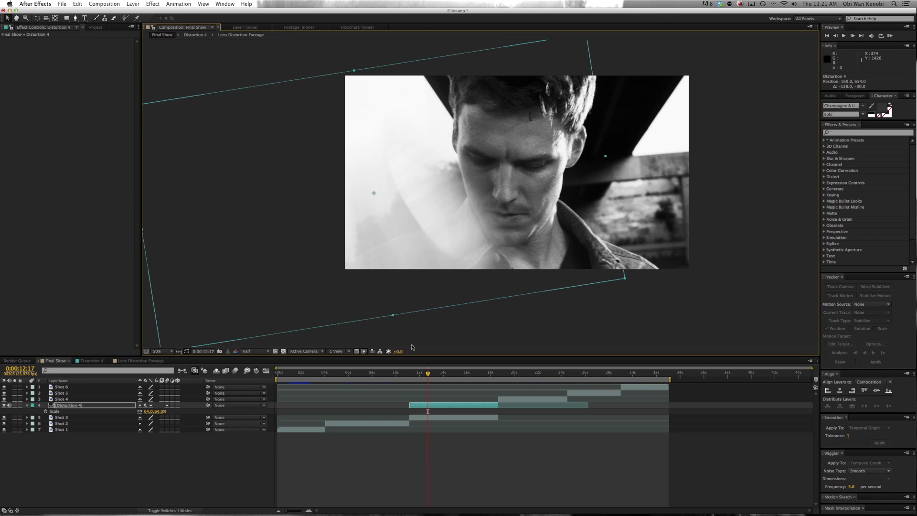
double_click(432, 407)
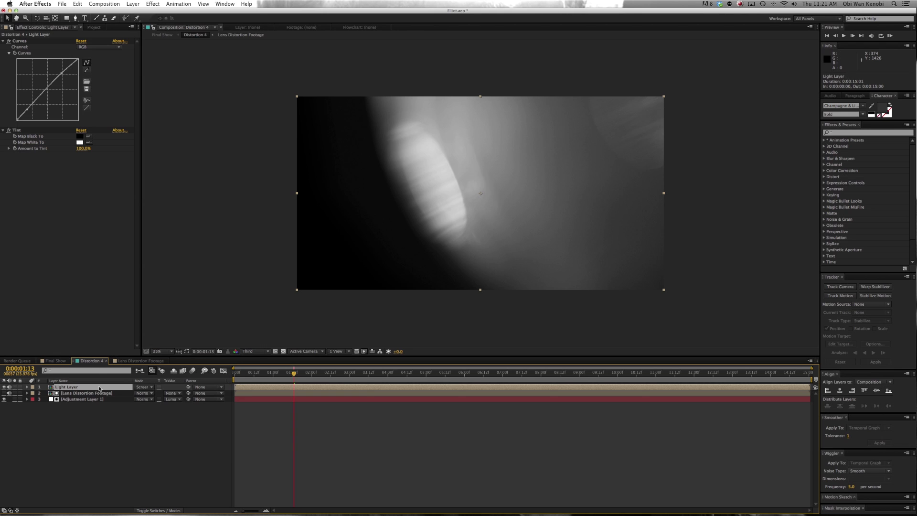
left_click(76, 145)
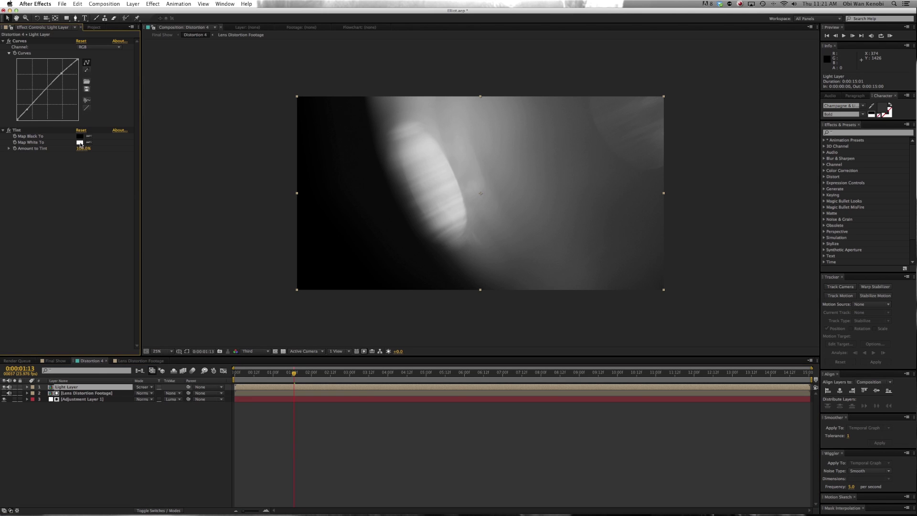
left_click(79, 143)
left_click(739, 267)
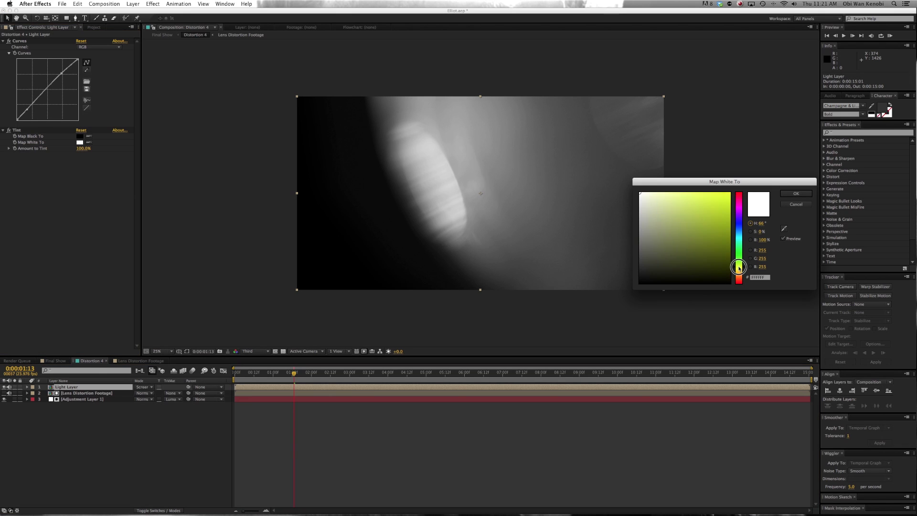
left_click(650, 196)
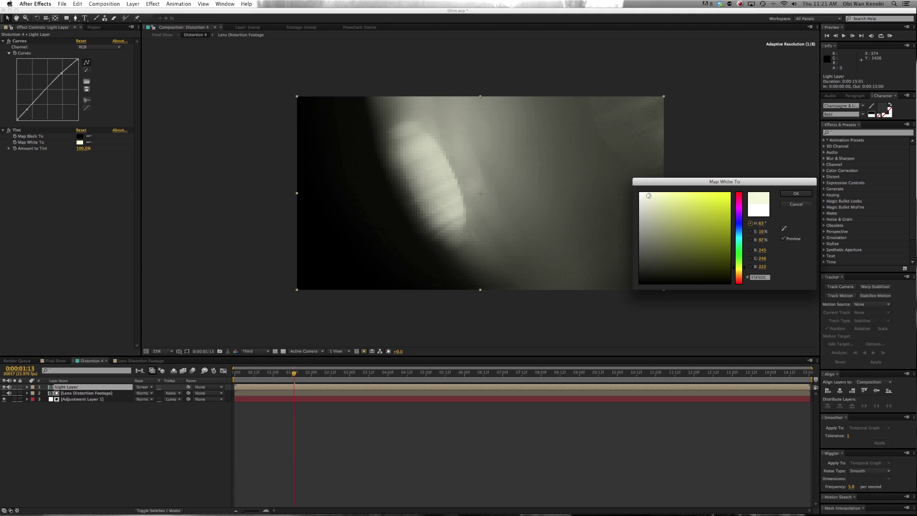
left_click(796, 204)
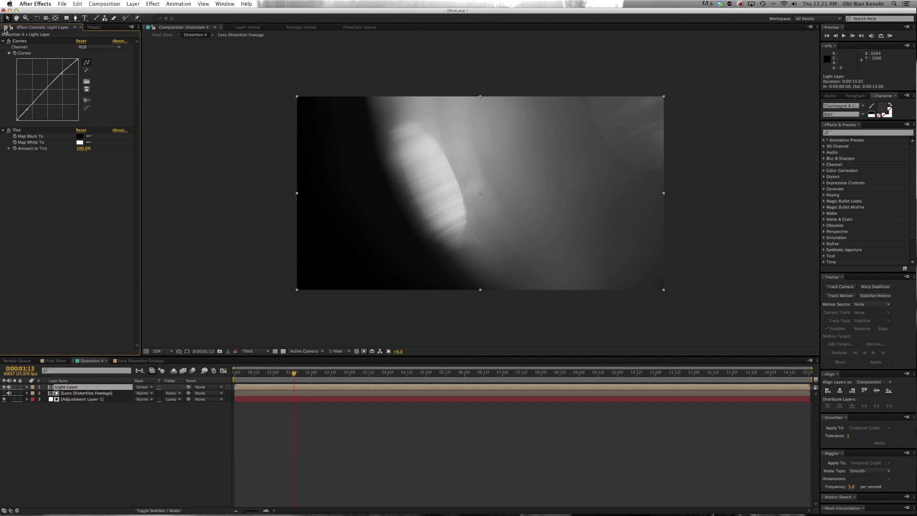
left_click_drag(61, 73, 56, 64)
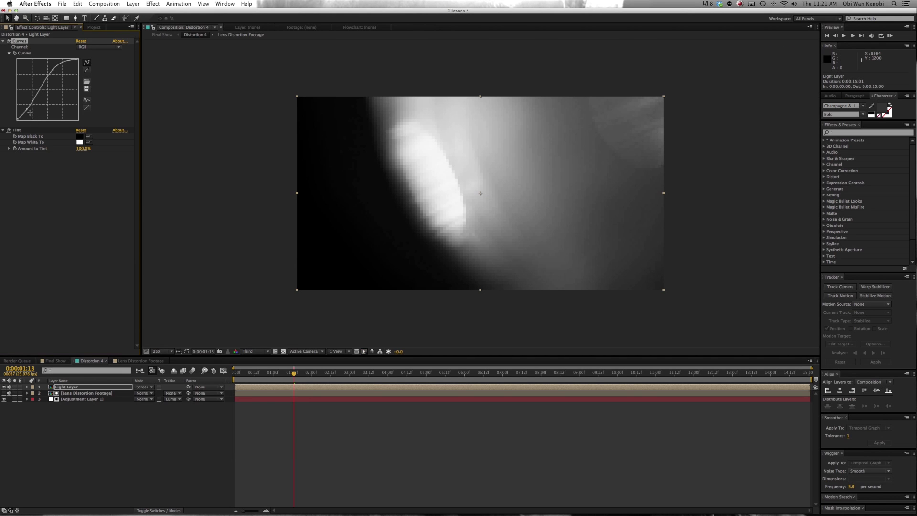
left_click_drag(30, 112, 29, 111)
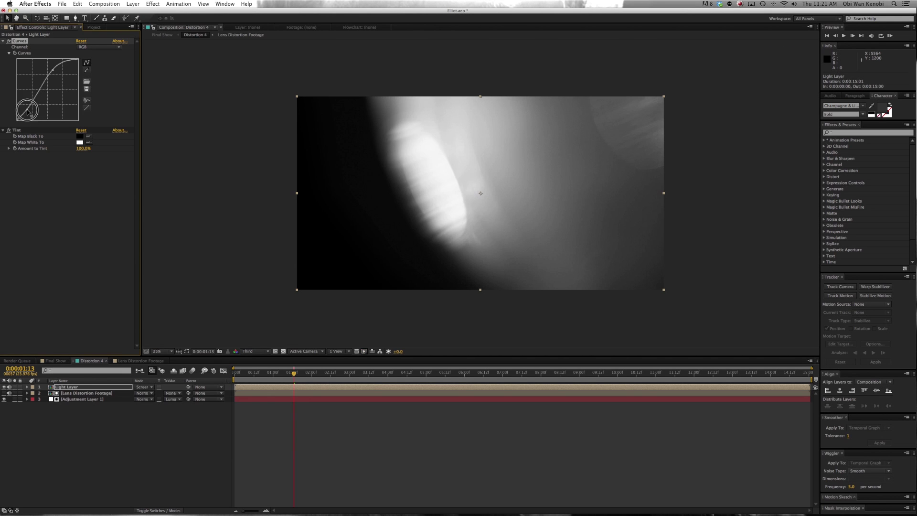
left_click(54, 360)
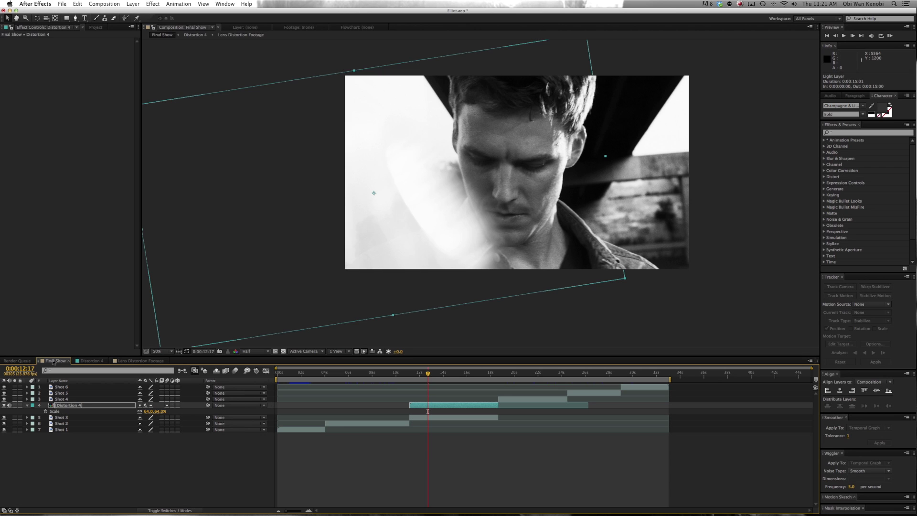
left_click(92, 361)
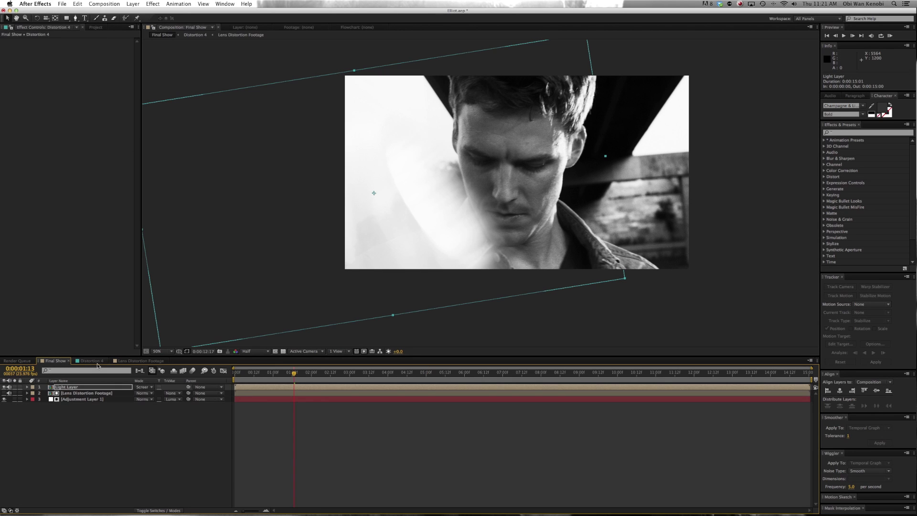
key("super+z")
key("super+z")
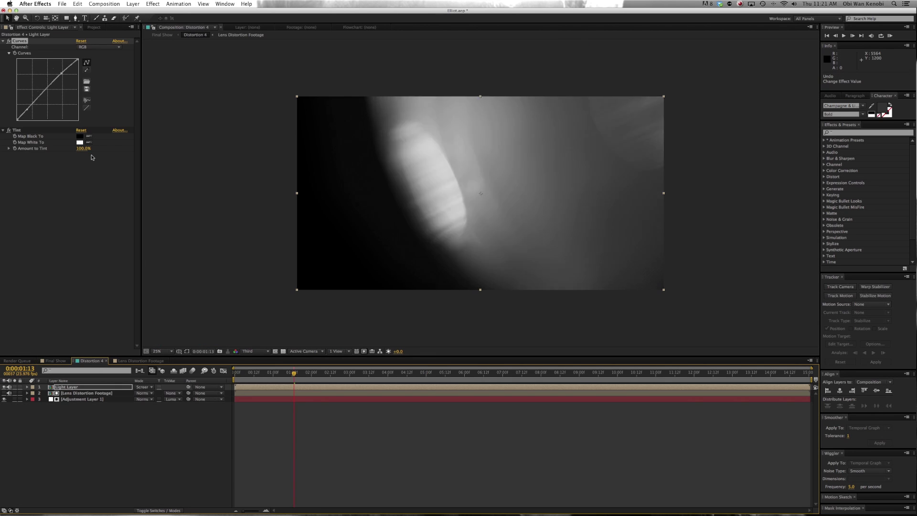
Step: In Lens Distortion Footage, try Flip Vertical and Flip Horizontal on the layer, then undo both
double_click(121, 390)
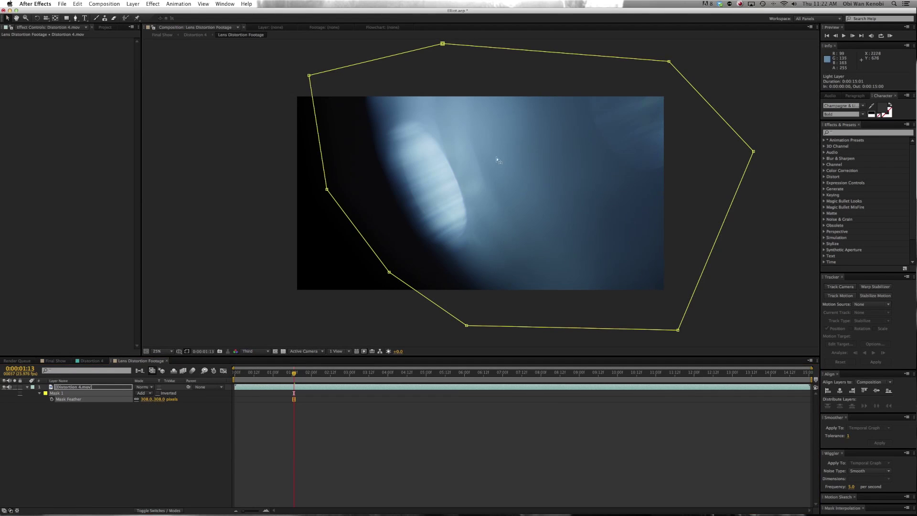
right_click(468, 163)
mouse_move(502, 194)
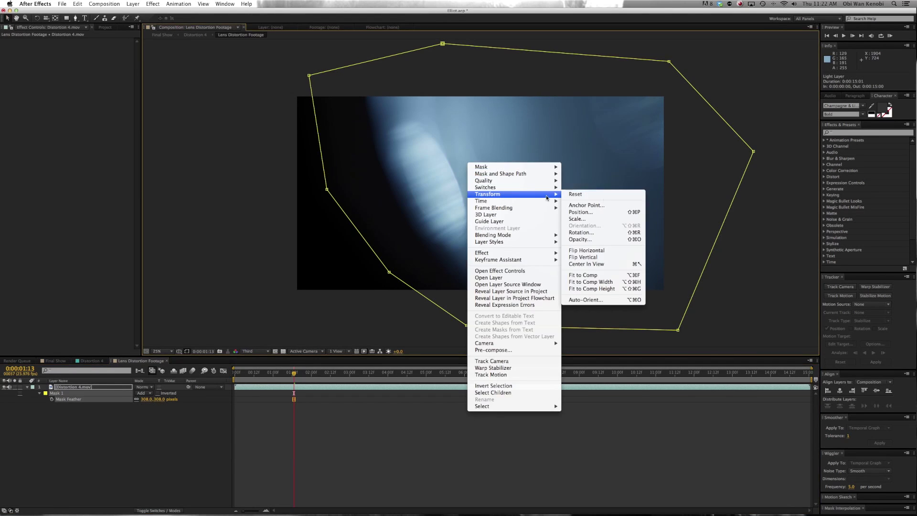
left_click(593, 257)
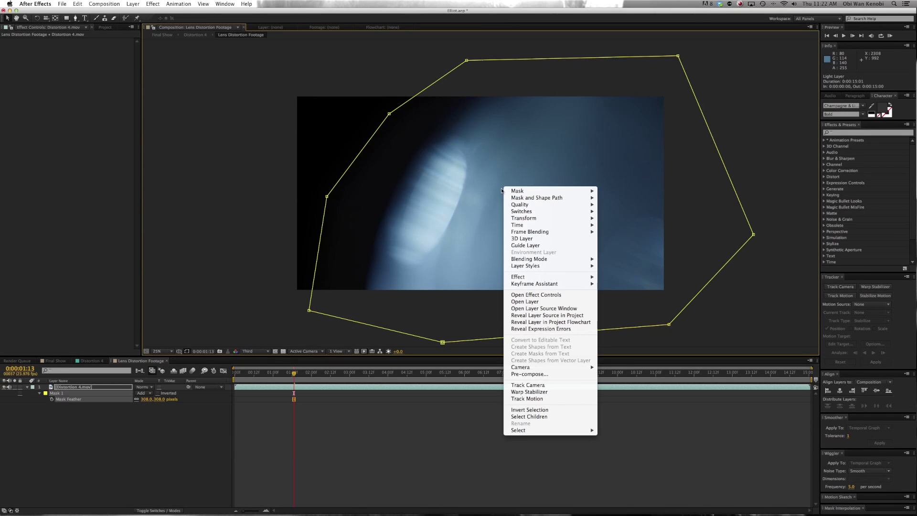
mouse_move(553, 220)
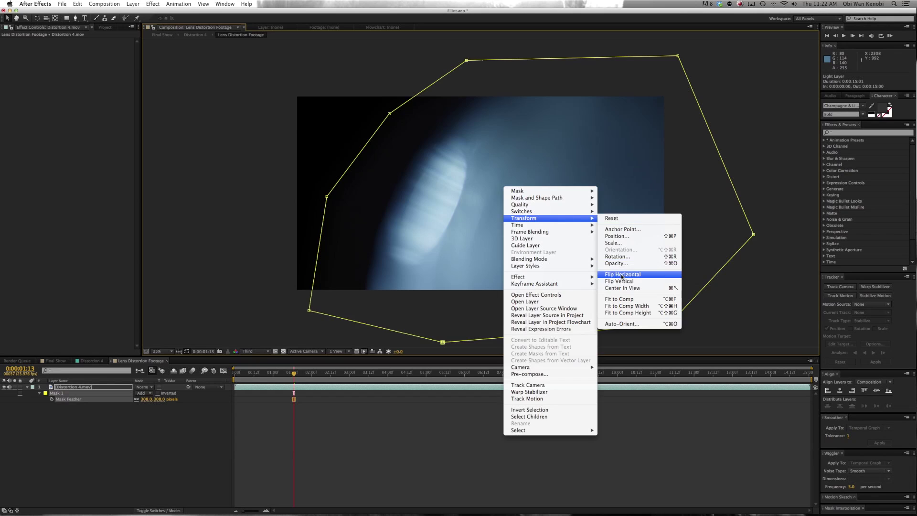
left_click(622, 276)
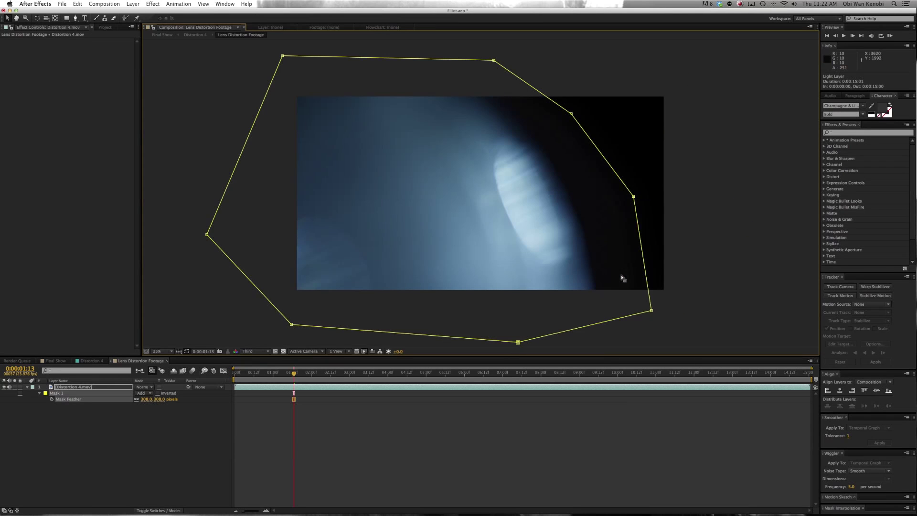
key("super+z")
key("super+z")
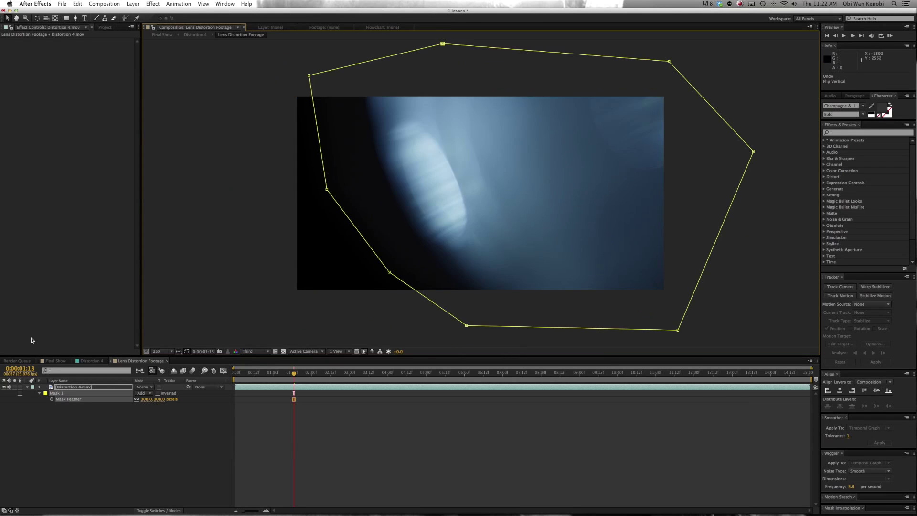
left_click(55, 361)
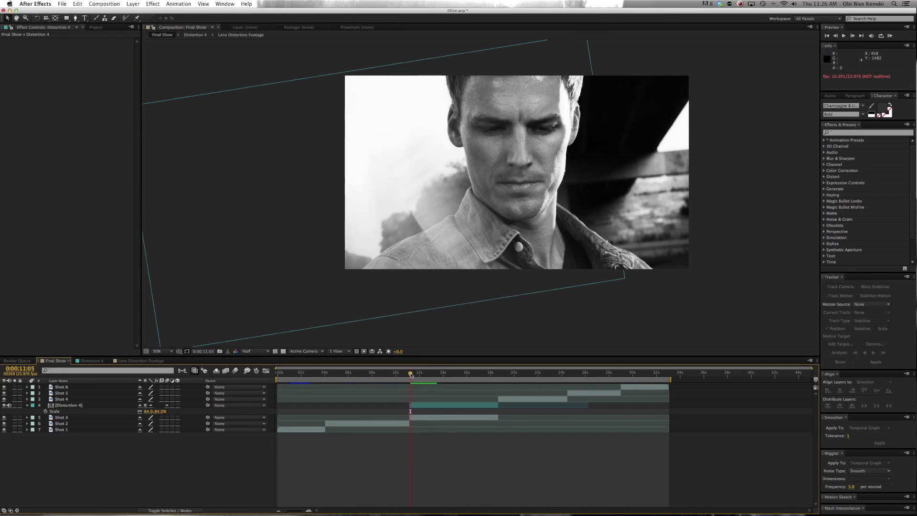
Step: Play and stop a RAM preview of Final Show, then open the Distortion 4 precomp
key("space")
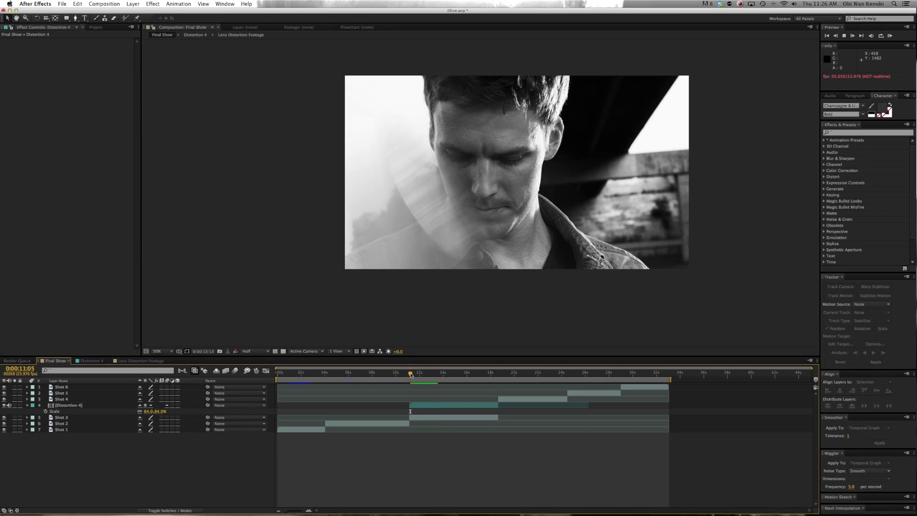
key("space")
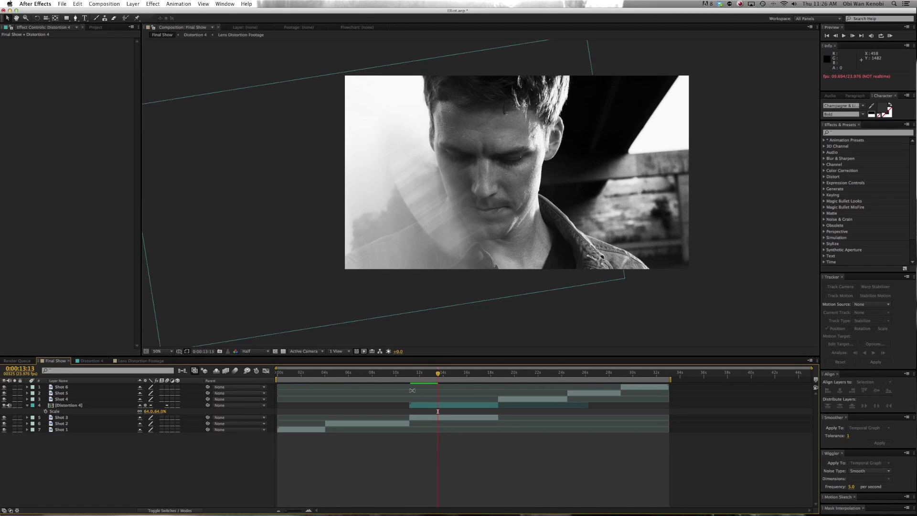
left_click(416, 406)
double_click(416, 406)
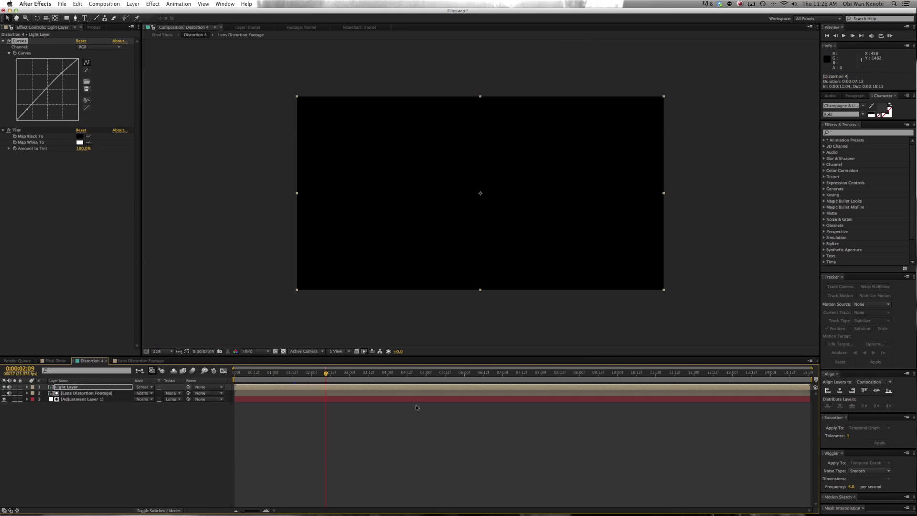
Step: Inside Lens Distortion Footage, apply Freeze Frame to Distortion 4.mov and scrub to confirm it holds
double_click(328, 392)
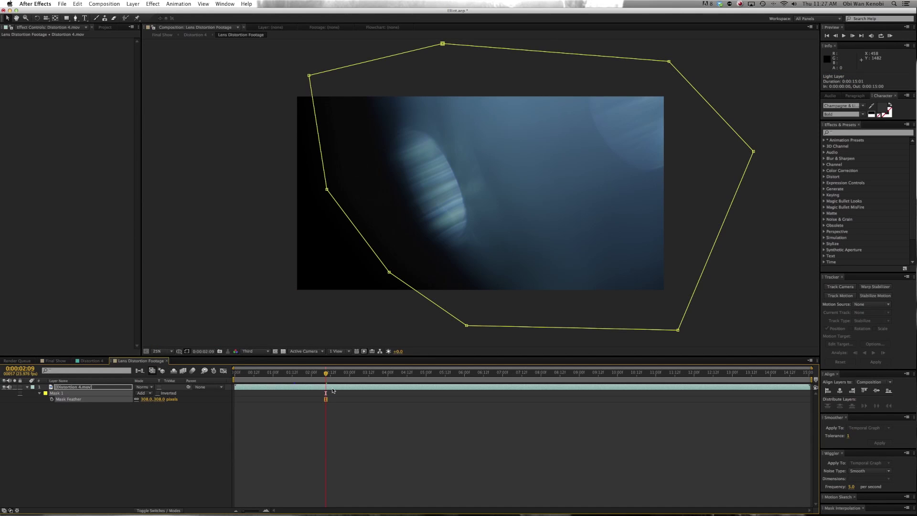
right_click(325, 389)
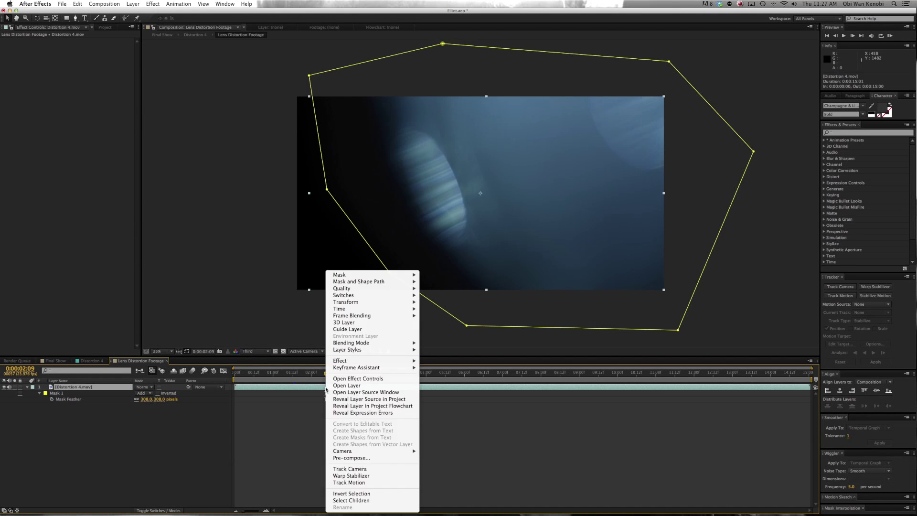
mouse_move(359, 310)
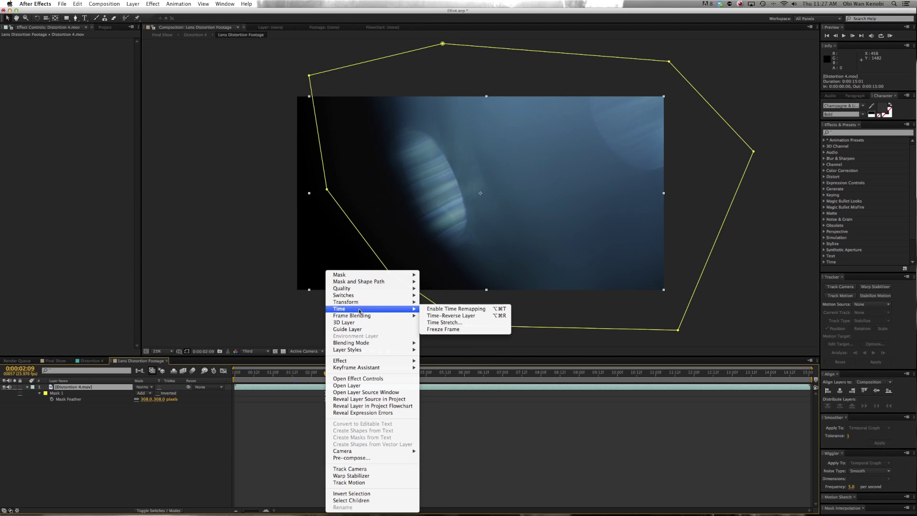
left_click(437, 329)
mouse_move(324, 379)
left_mouse_down()
mouse_move(307, 377)
mouse_move(342, 377)
left_mouse_up()
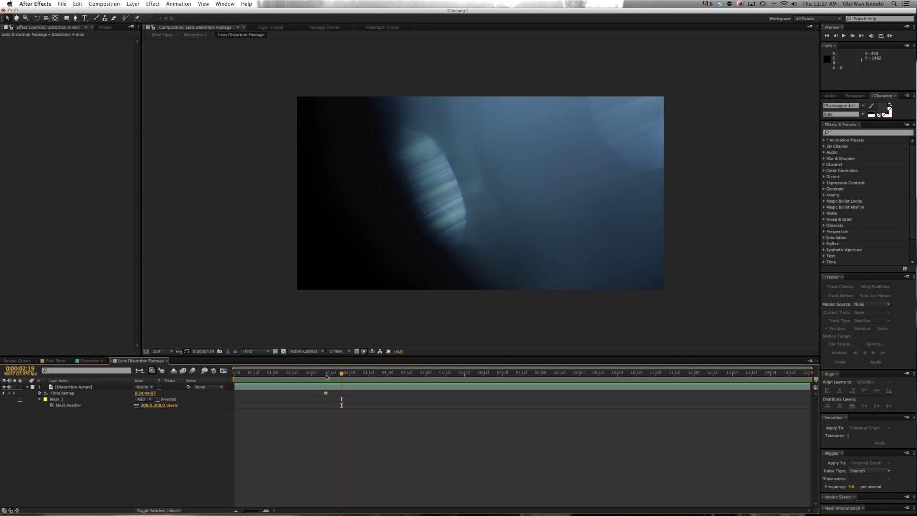
left_click(60, 361)
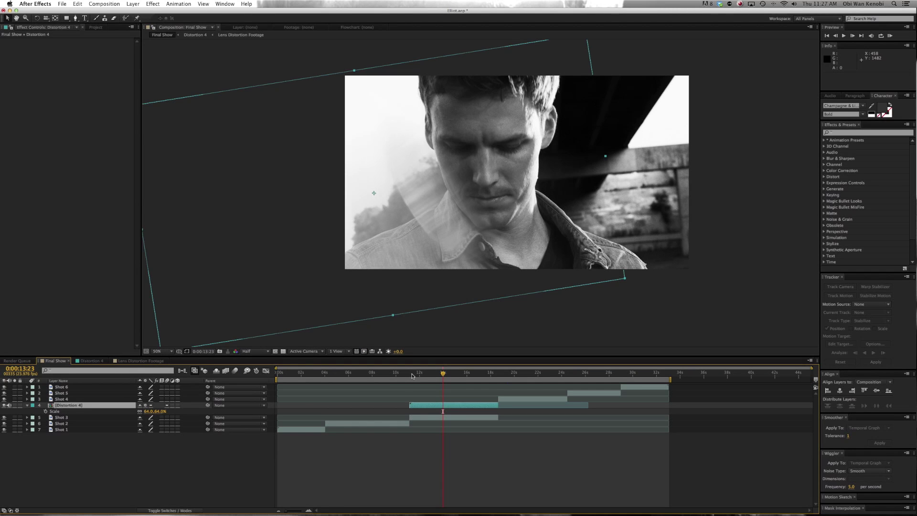
Step: Move the time indicator to about 0:00:11:08, where the overlay clip begins
left_click(413, 373)
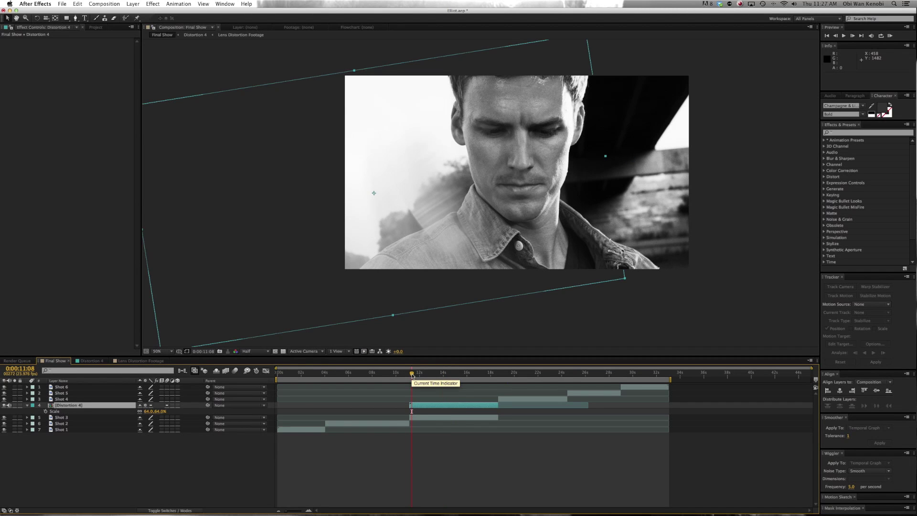